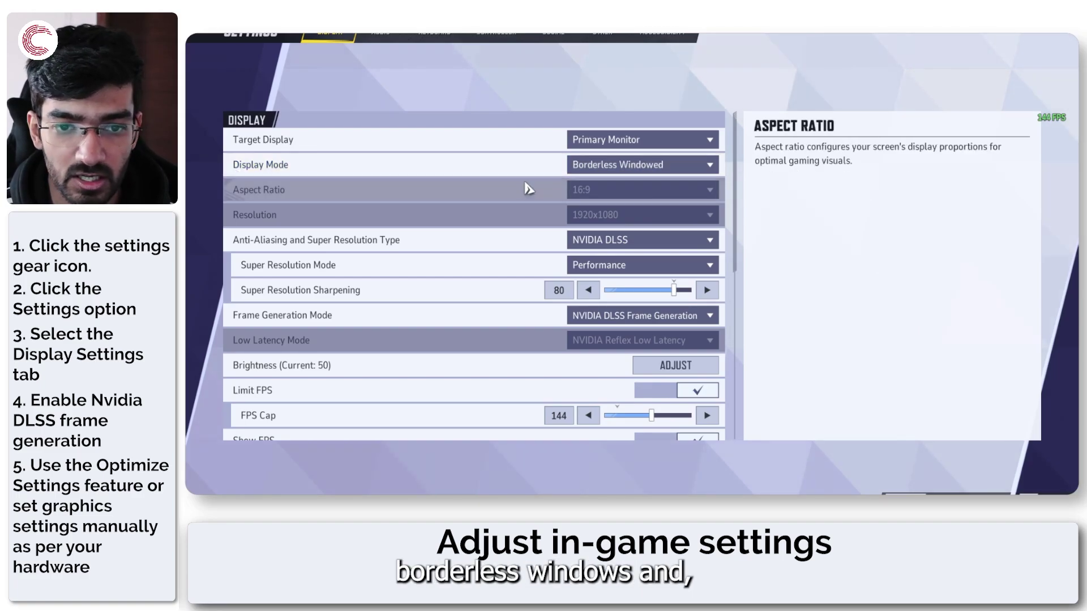
Leave the in-game display settings and exit the game to the desktop.
key("Escape")
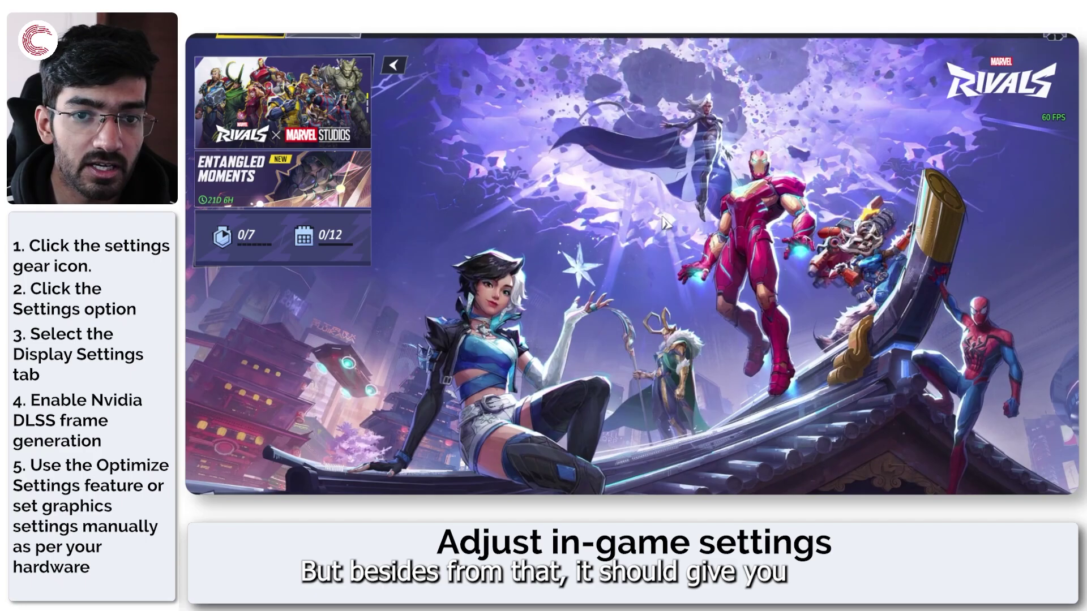
key("Escape")
key("Escape")
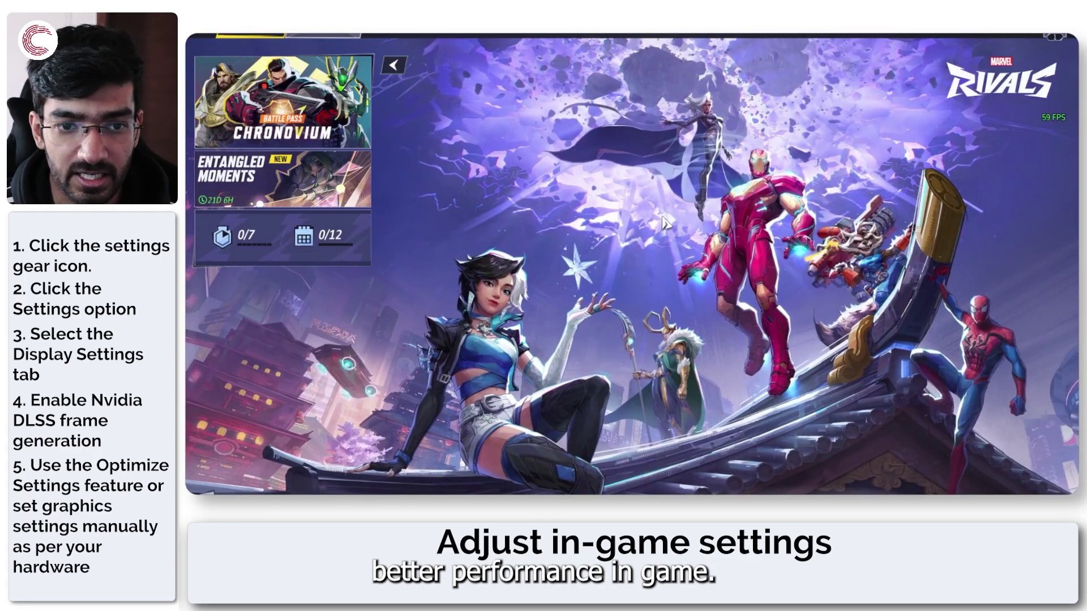
key("Escape")
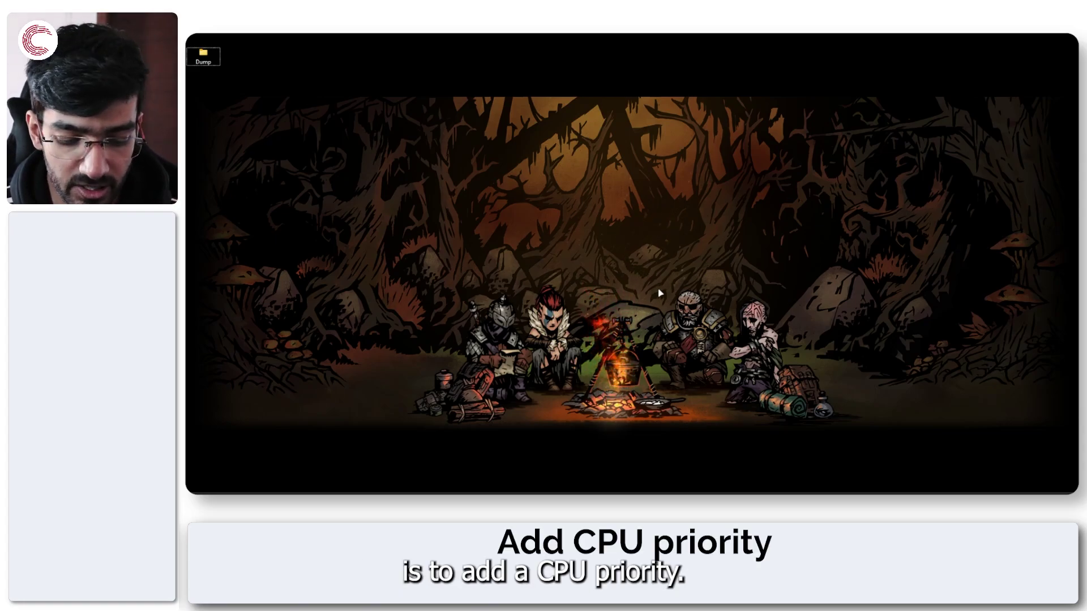
Open Task Manager from the Quick Access menu and look through the running apps and background processes for an example process.
key("super+x")
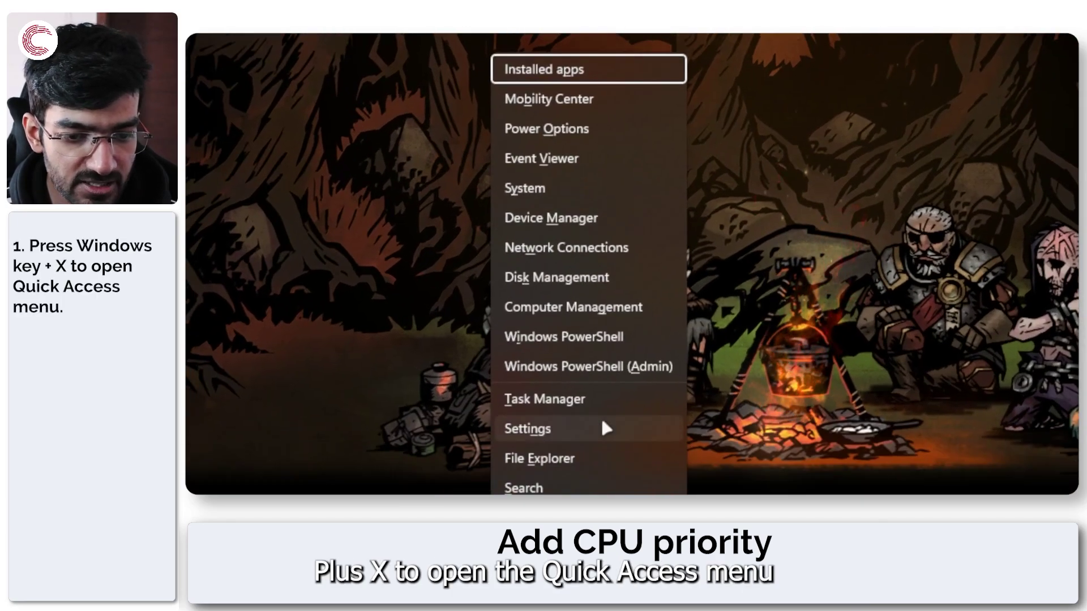
left_click(603, 403)
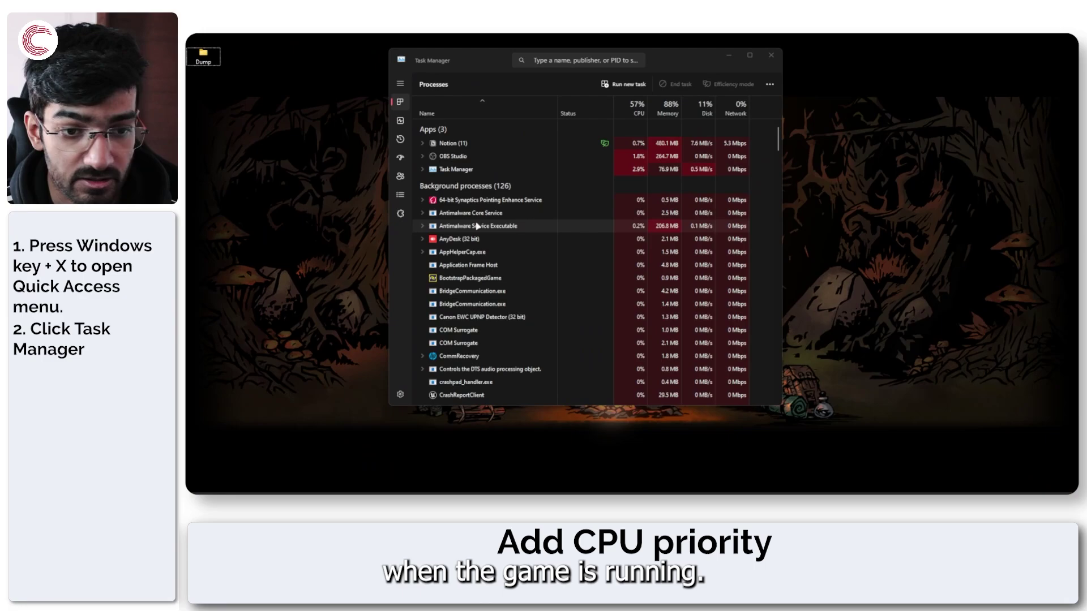
left_click(501, 278)
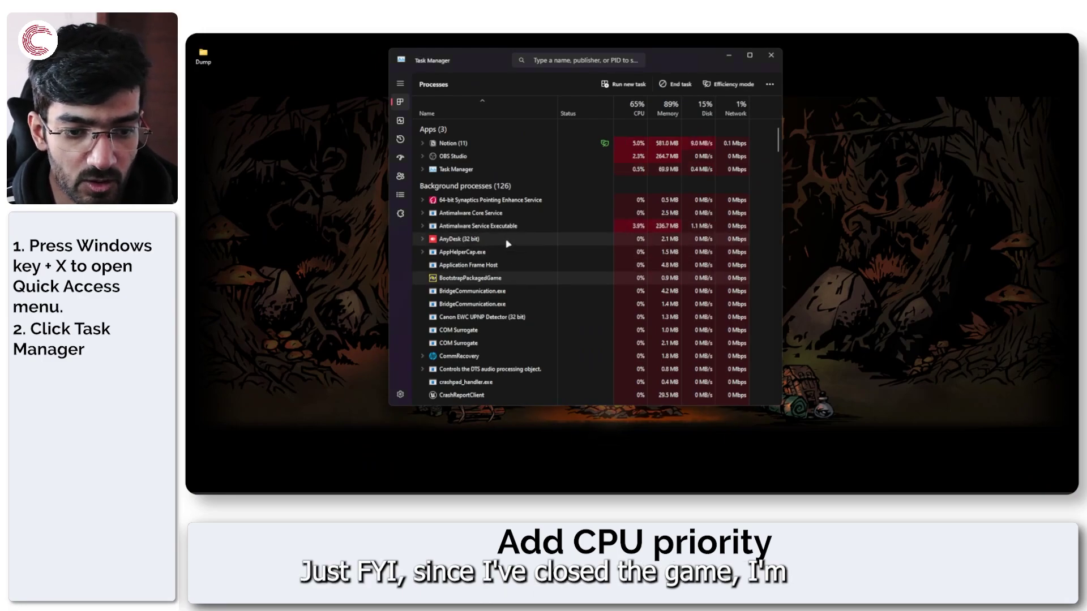
scroll(487, 272, "down", 3)
scroll(487, 273, "up", 3)
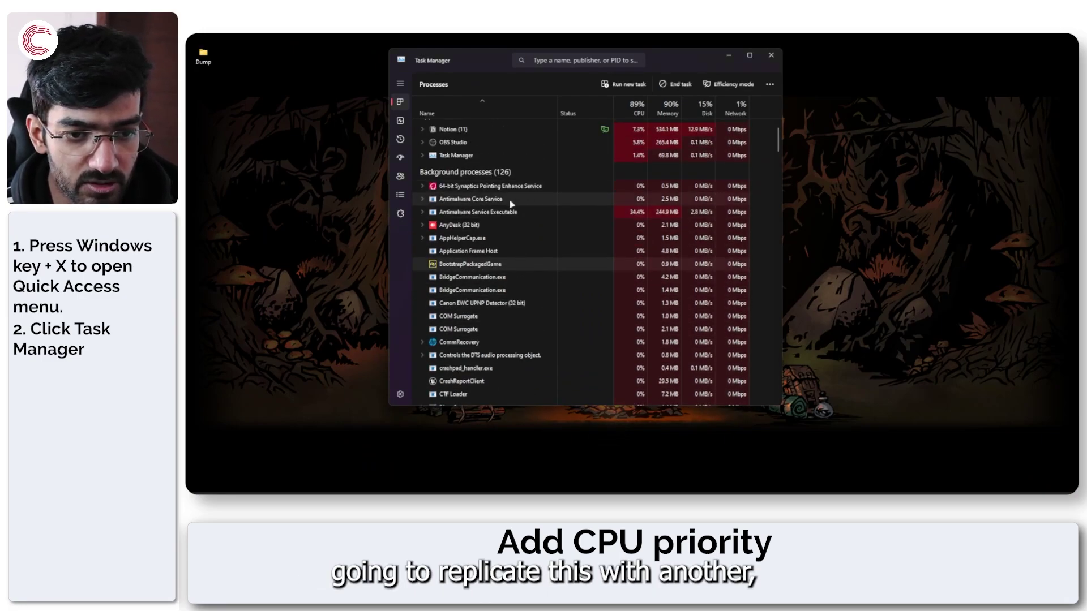
scroll(519, 262, "up", 1)
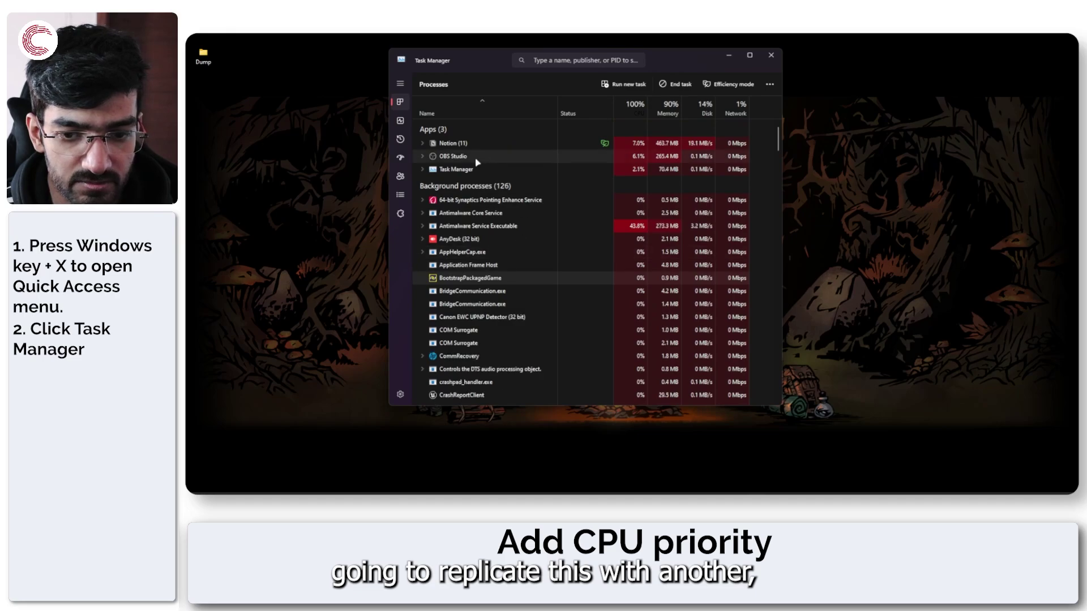
scroll(505, 244, "down", 2)
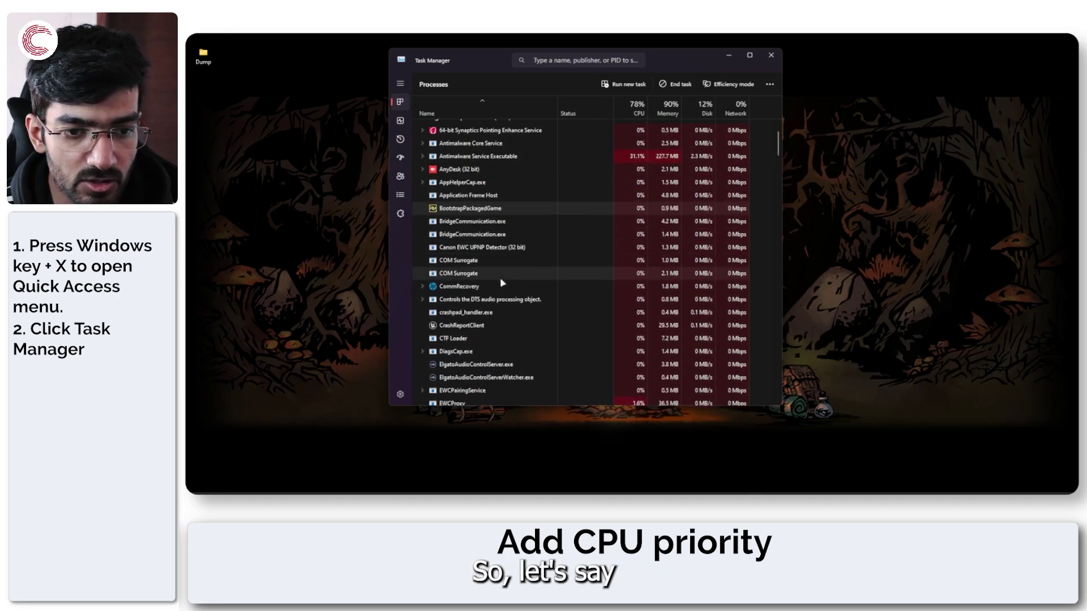
scroll(500, 277, "up", 1)
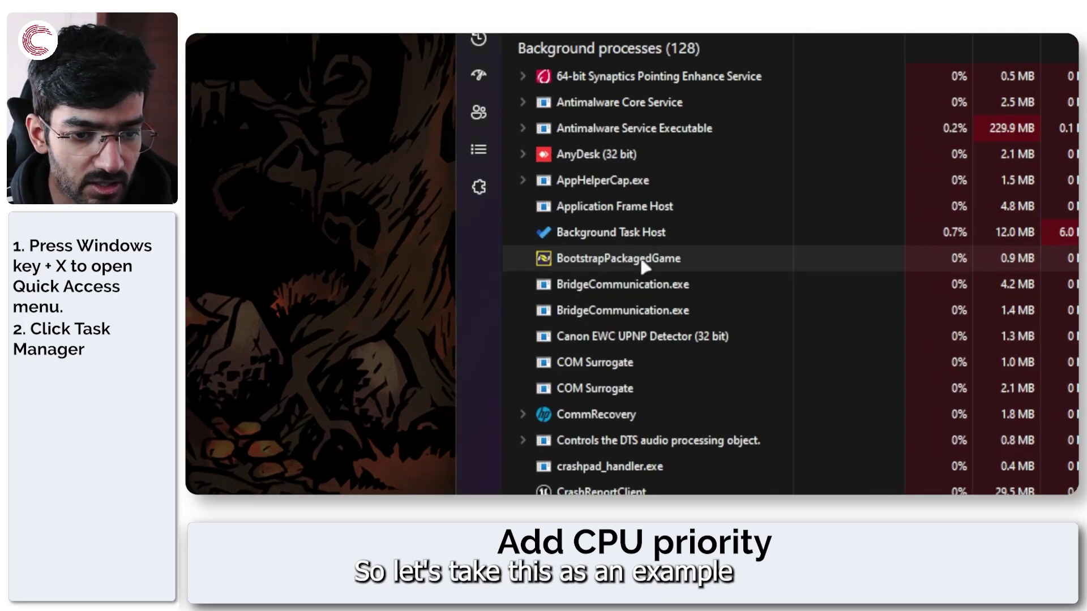
Go to the details of the BridgeCommunication.exe background process and widen the Task Manager window.
right_click(625, 259)
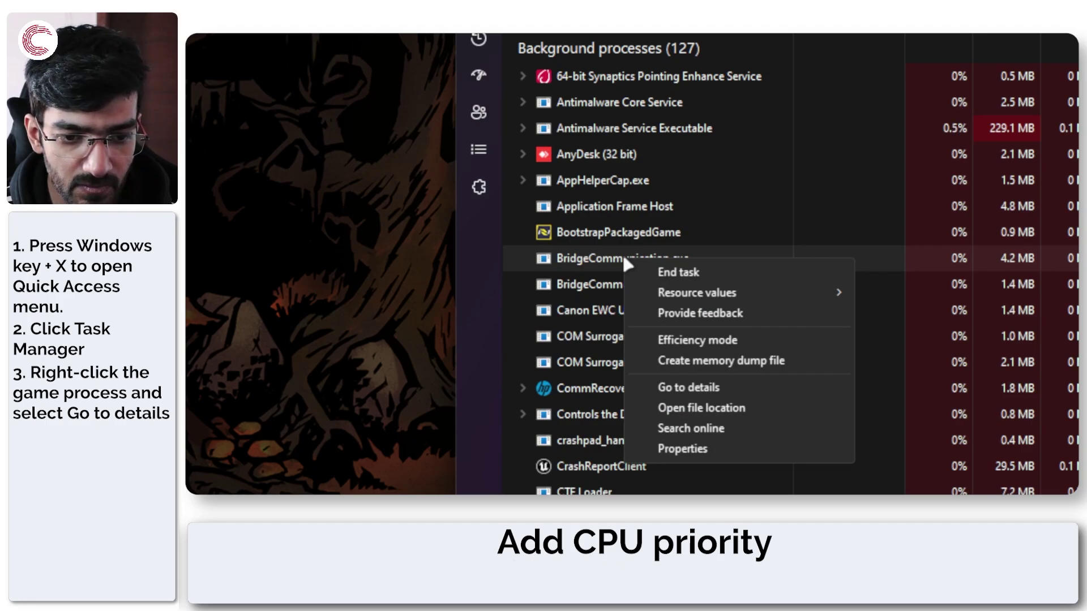
left_click(775, 398)
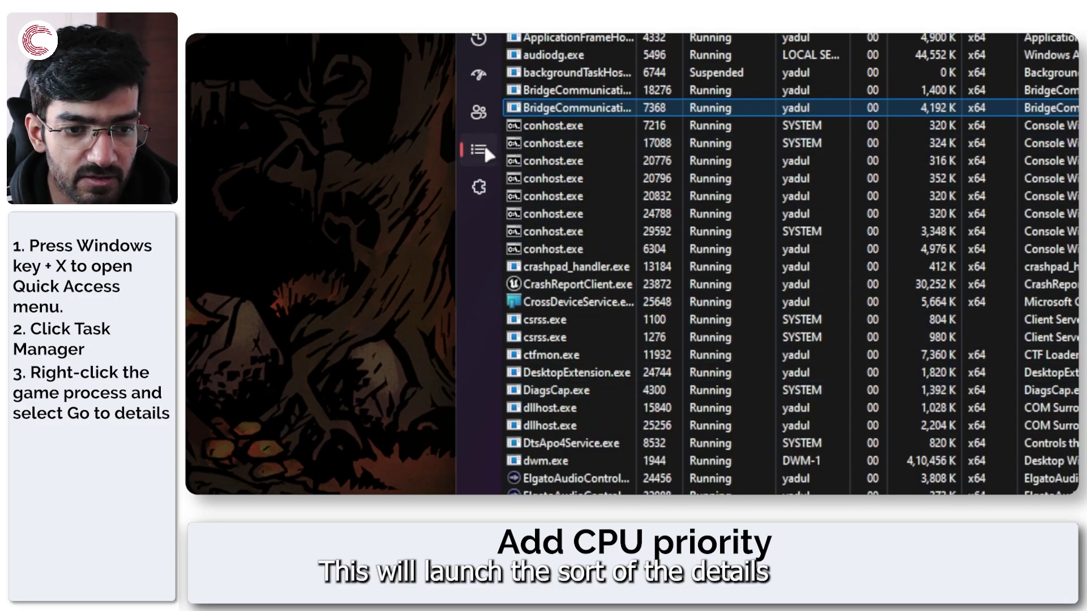
left_click(524, 107)
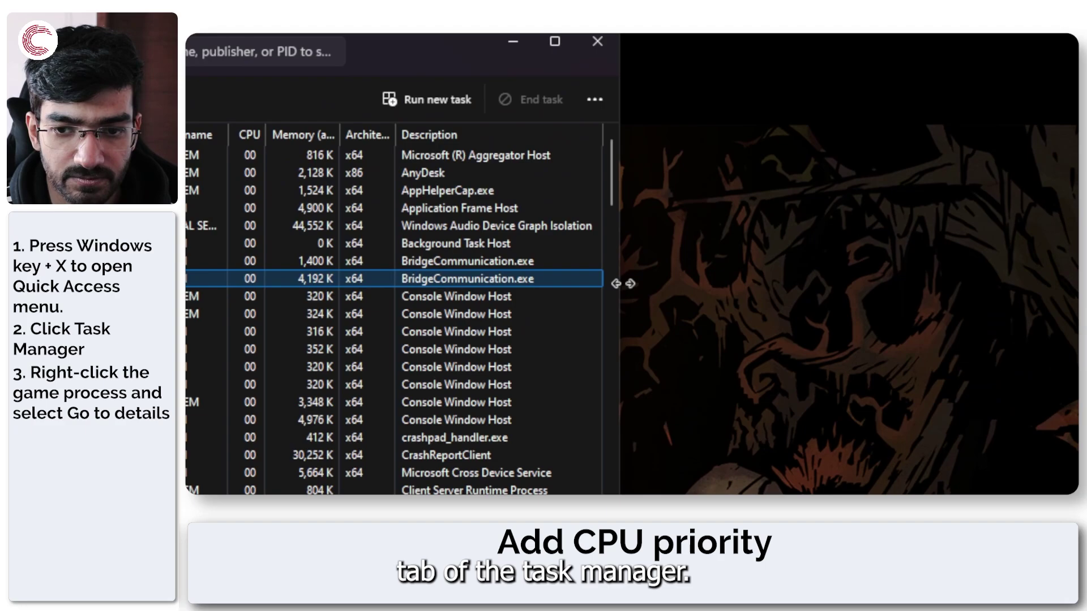
left_click_drag(622, 283, 740, 284)
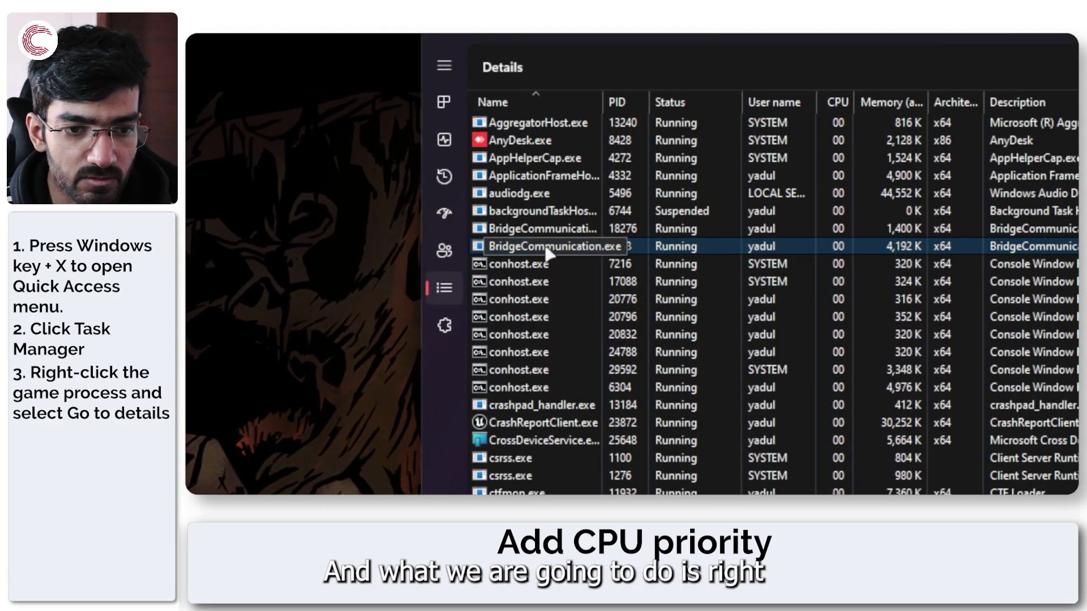
View the priority levels available for BridgeCommunication.exe without choosing one, and close Task Manager.
right_click(544, 246)
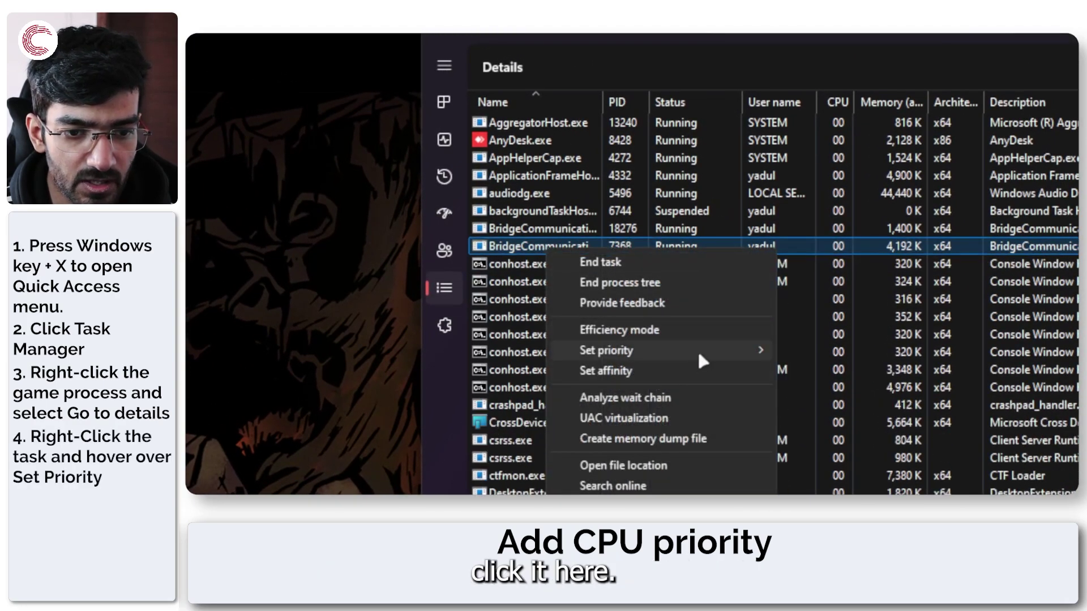
mouse_move(698, 349)
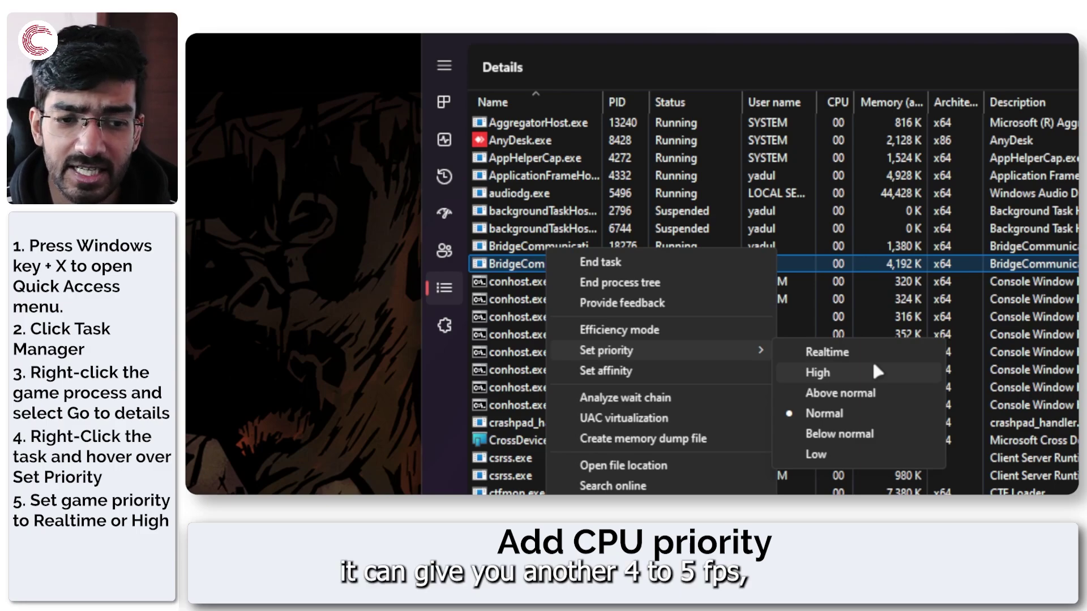
left_click(446, 358)
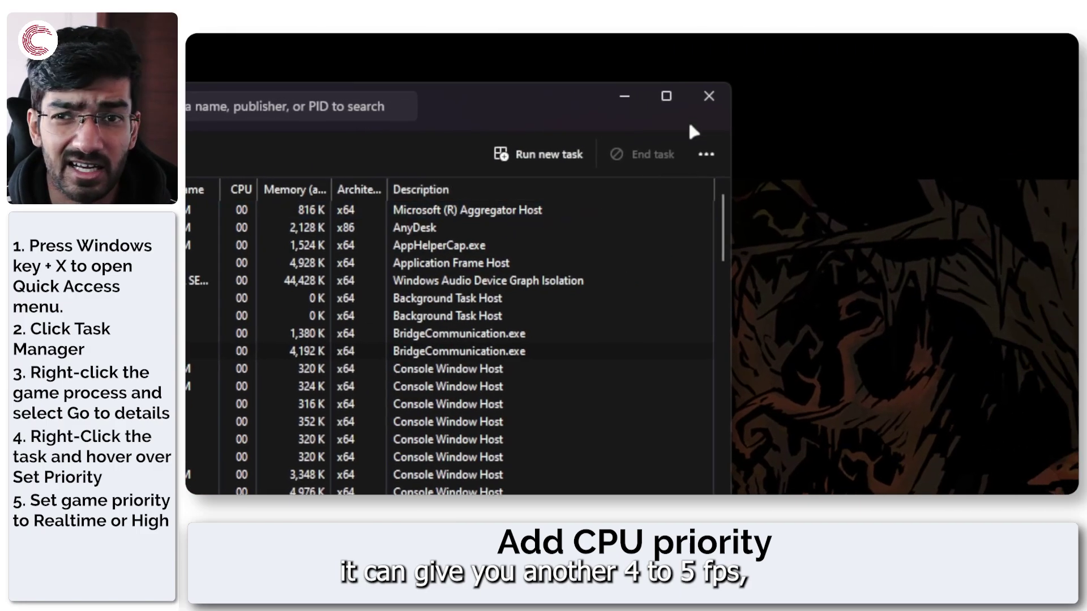
left_click(708, 96)
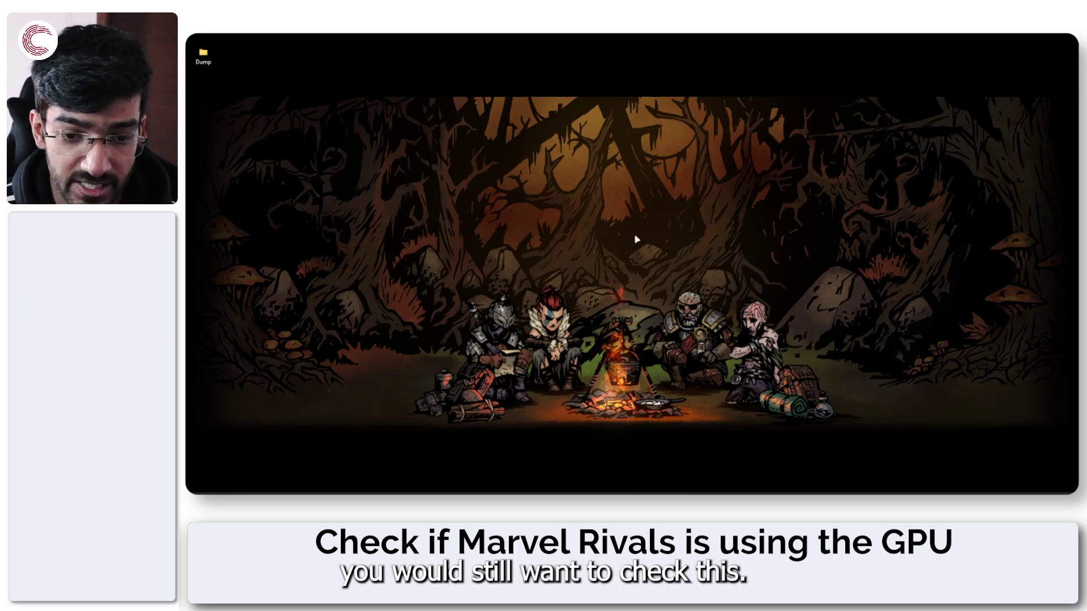
Open the Windows Graphics settings and check the list of apps with custom options for Marvel Rivals.
key("super")
type("graphics settings")
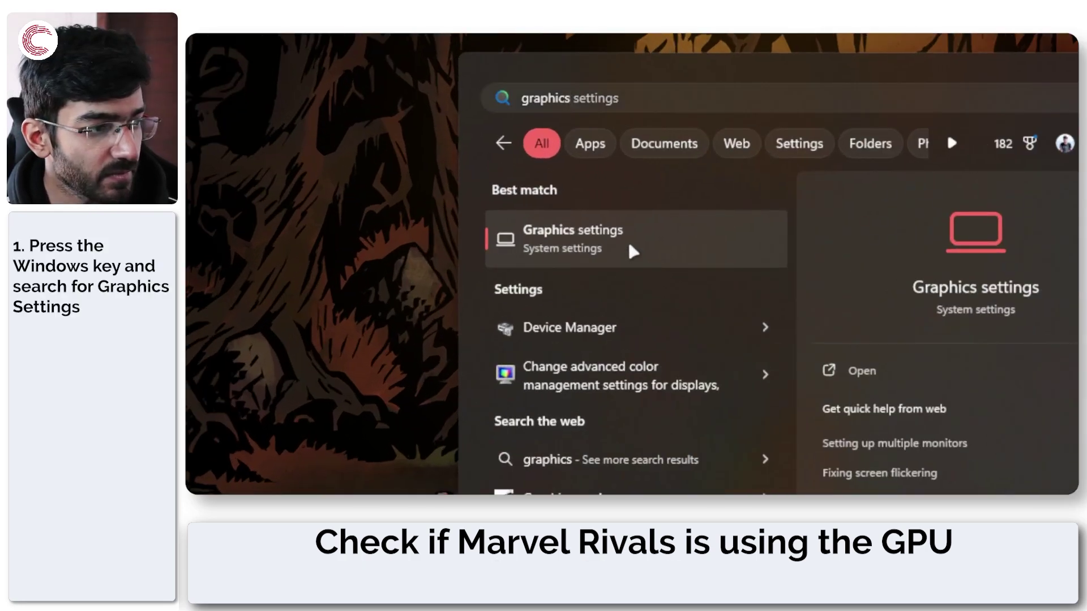
left_click(539, 244)
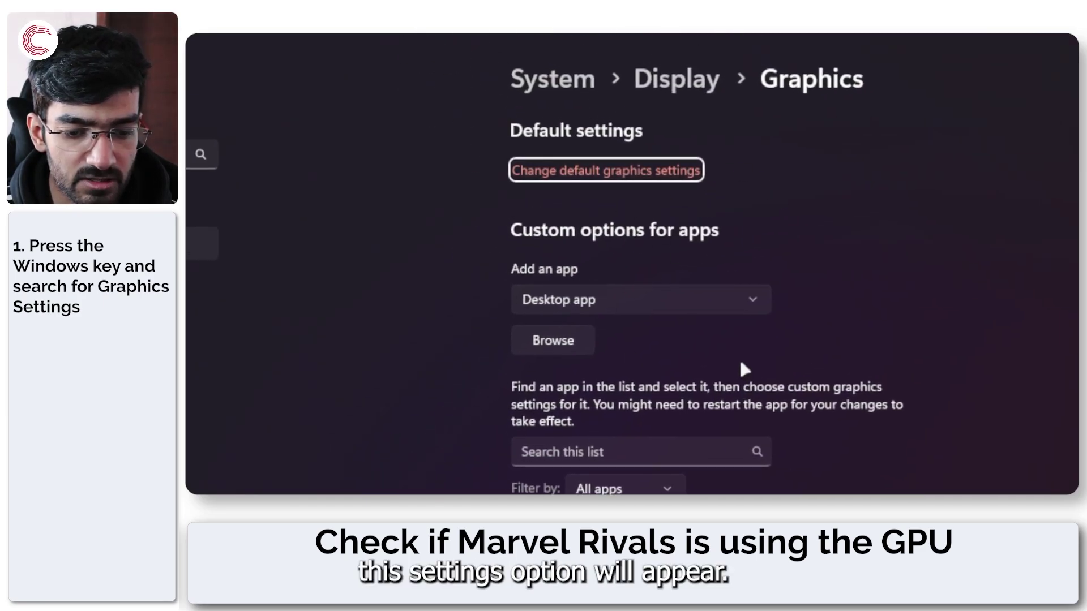
scroll(739, 364, "down", 5)
scroll(741, 363, "down", 1)
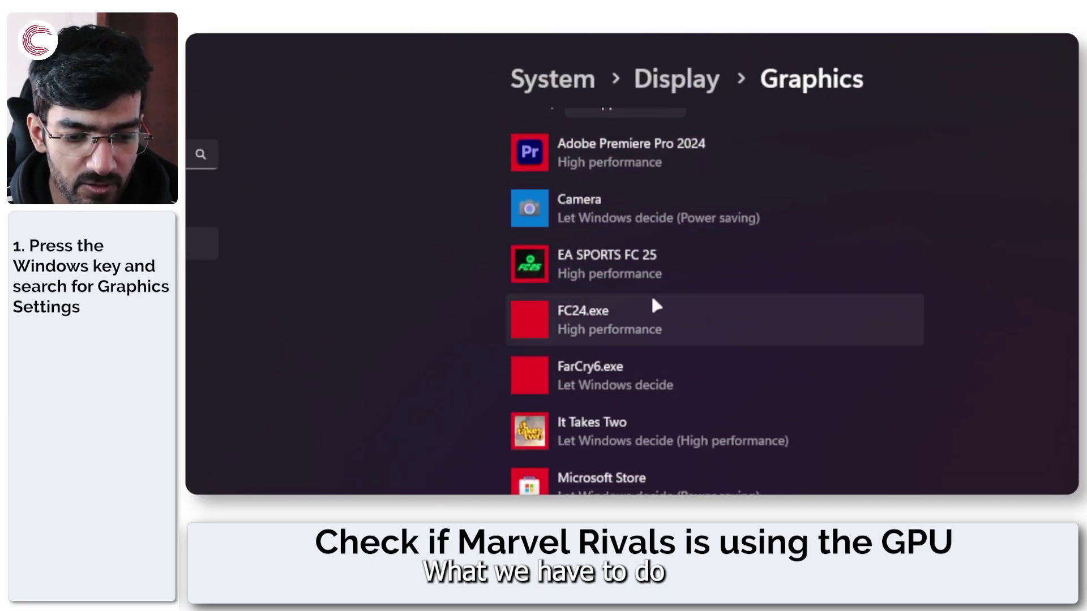
scroll(687, 296, "down", 6)
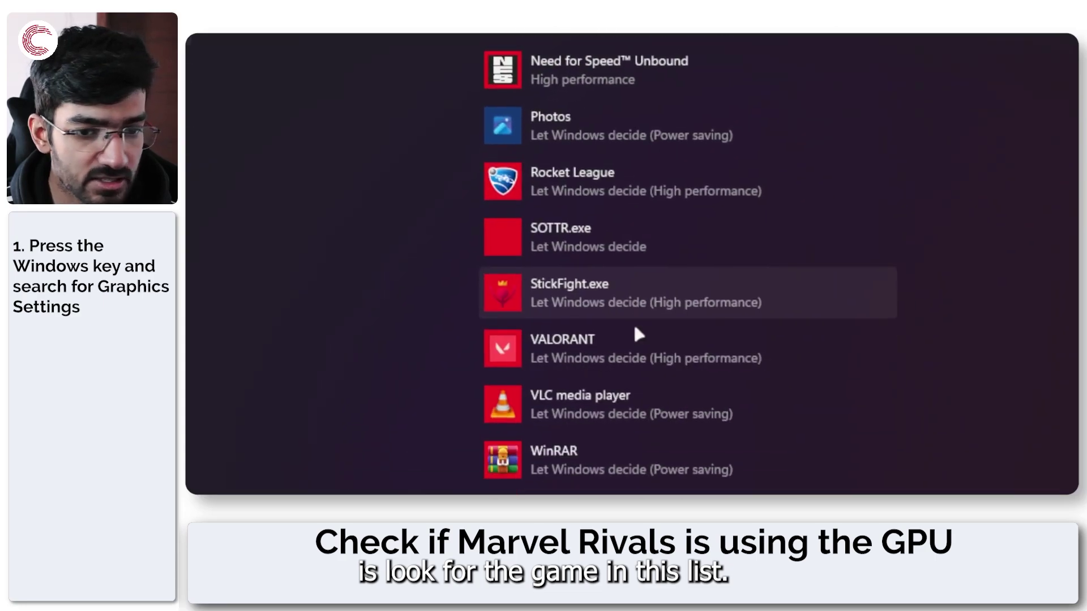
scroll(635, 328, "down", 5)
scroll(636, 291, "up", 10)
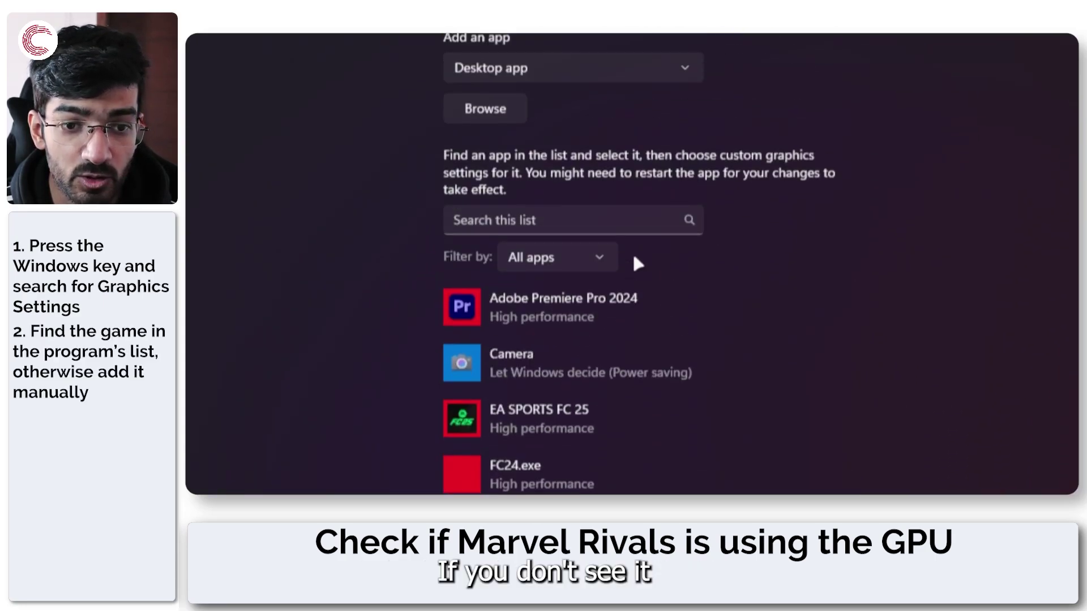
scroll(634, 256, "up", 2)
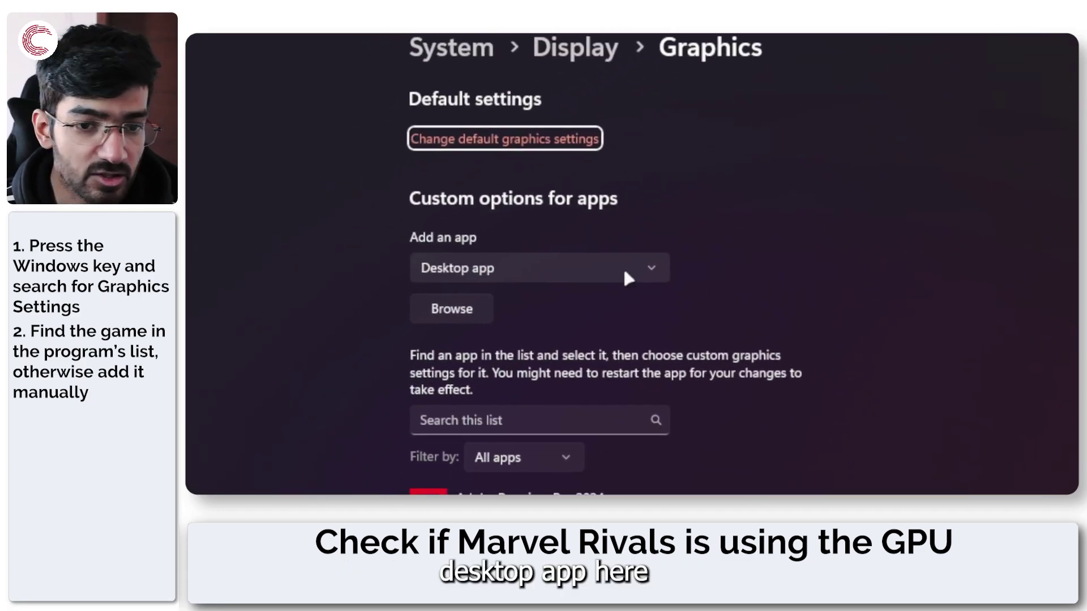
Keep Desktop app as the type to add and browse the MarvelRivals installation folder for the game's executable.
left_click(626, 274)
left_click(617, 274)
left_click(457, 315)
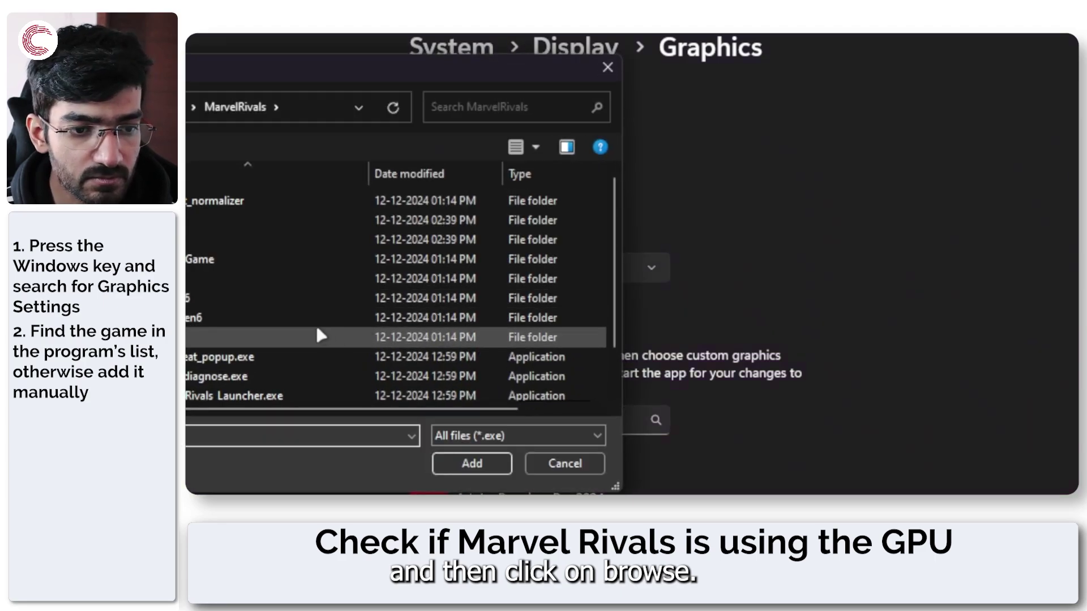
scroll(677, 326, "down", 1)
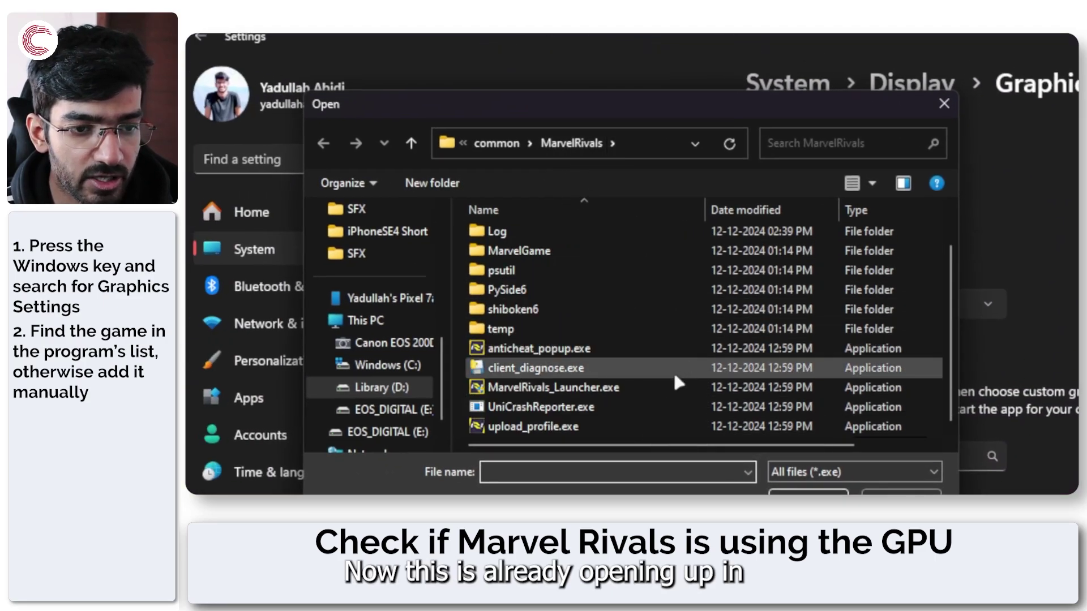
scroll(673, 374, "up", 1)
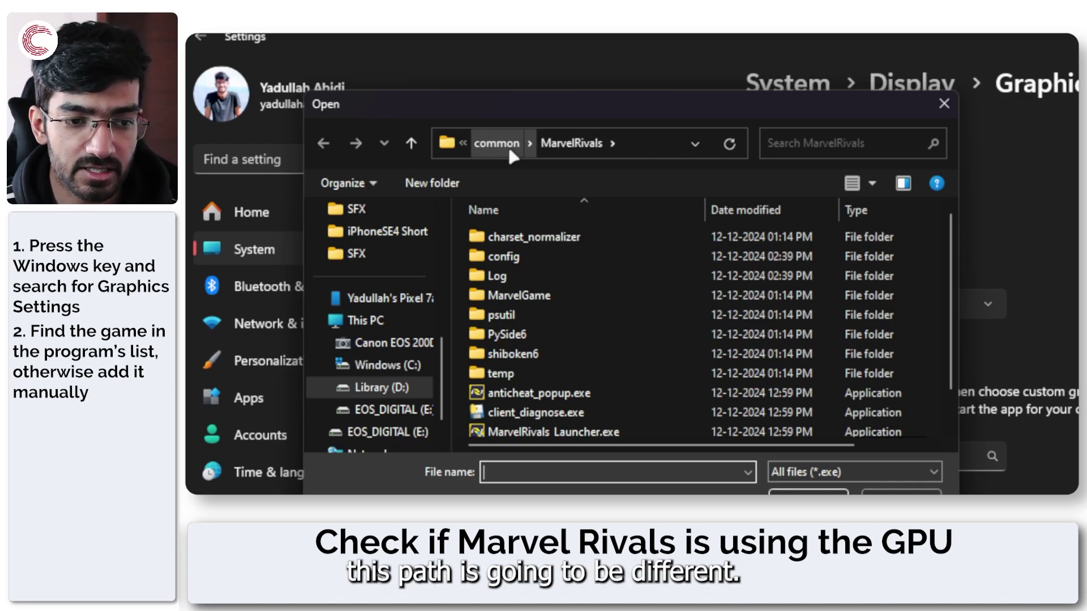
Look into the MarvelGame folder, return to the MarvelRivals folder and select MarvelRivals_Launcher.exe.
double_click(633, 295)
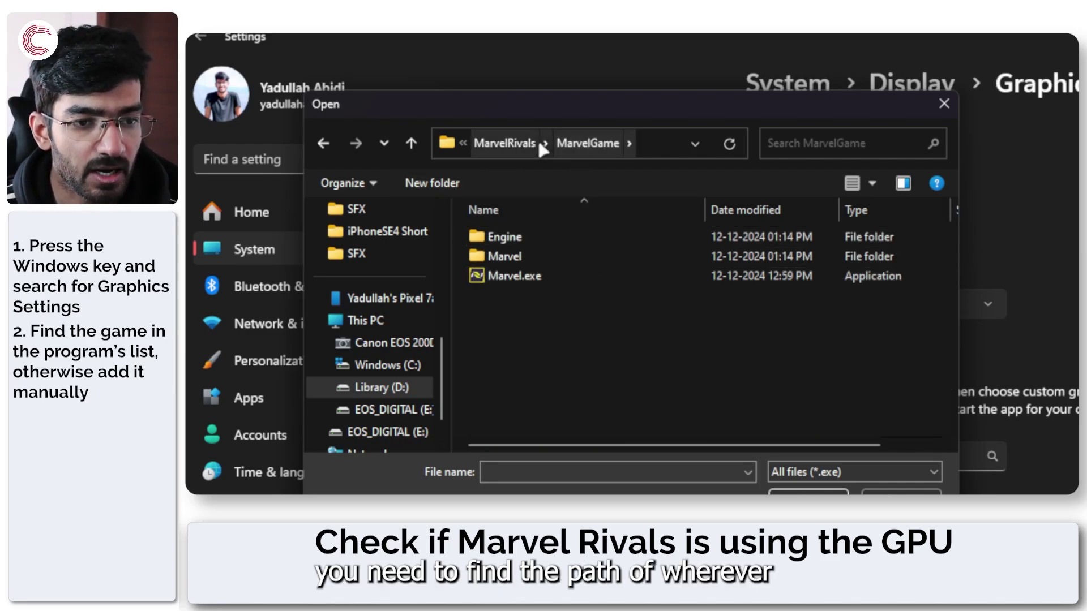
left_click(521, 141)
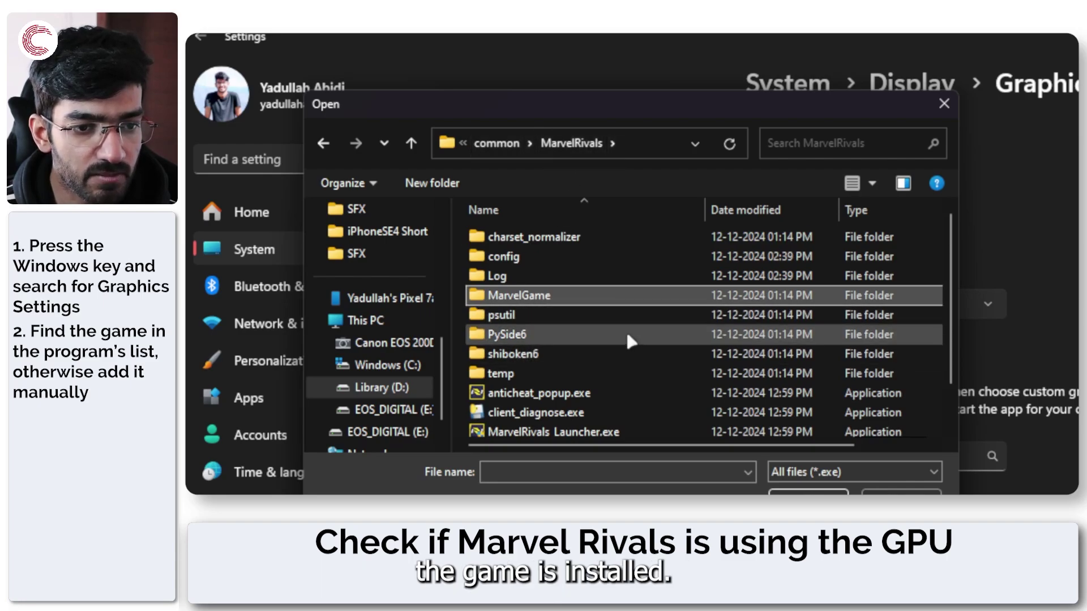
scroll(628, 351, "down", 1)
left_click(636, 389)
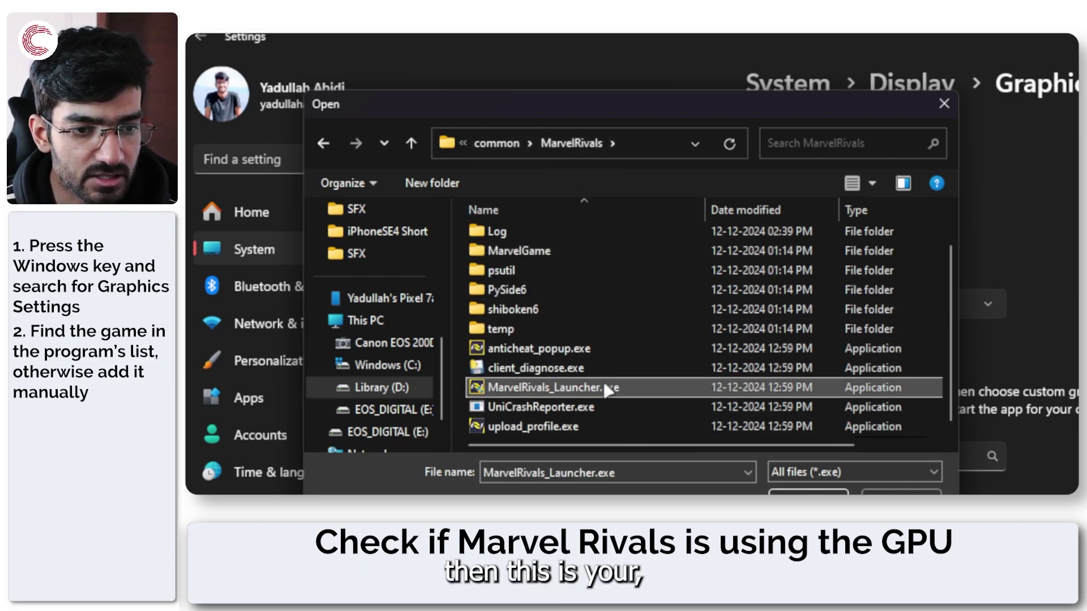
scroll(604, 386, "up", 1)
scroll(597, 393, "down", 1)
scroll(610, 276, "up", 1)
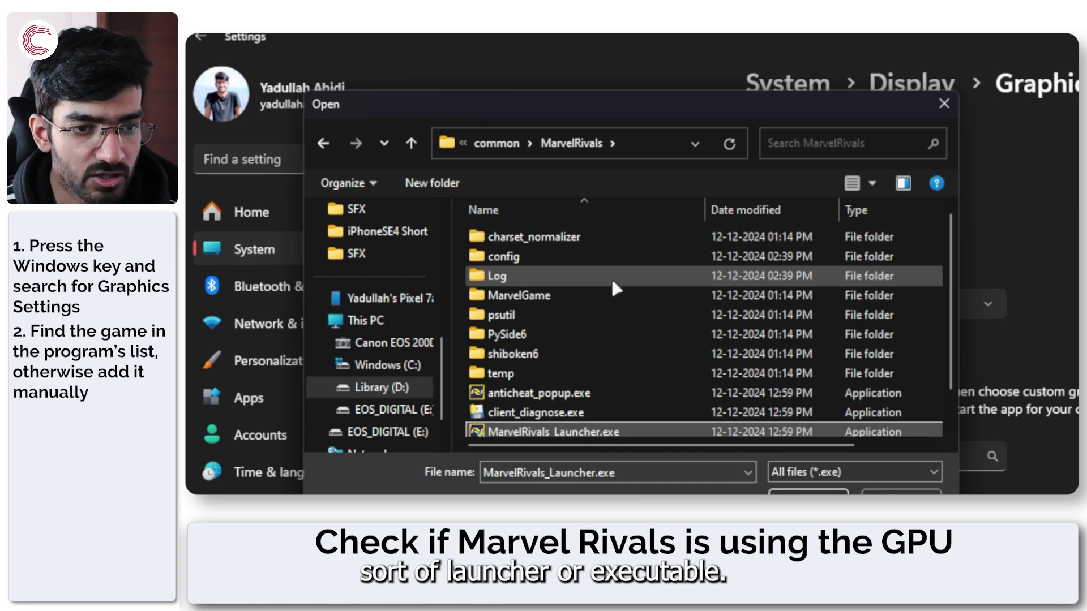
Add Marvel.exe from the MarvelGame folder to the apps with custom graphics options.
double_click(600, 292)
left_click(599, 278)
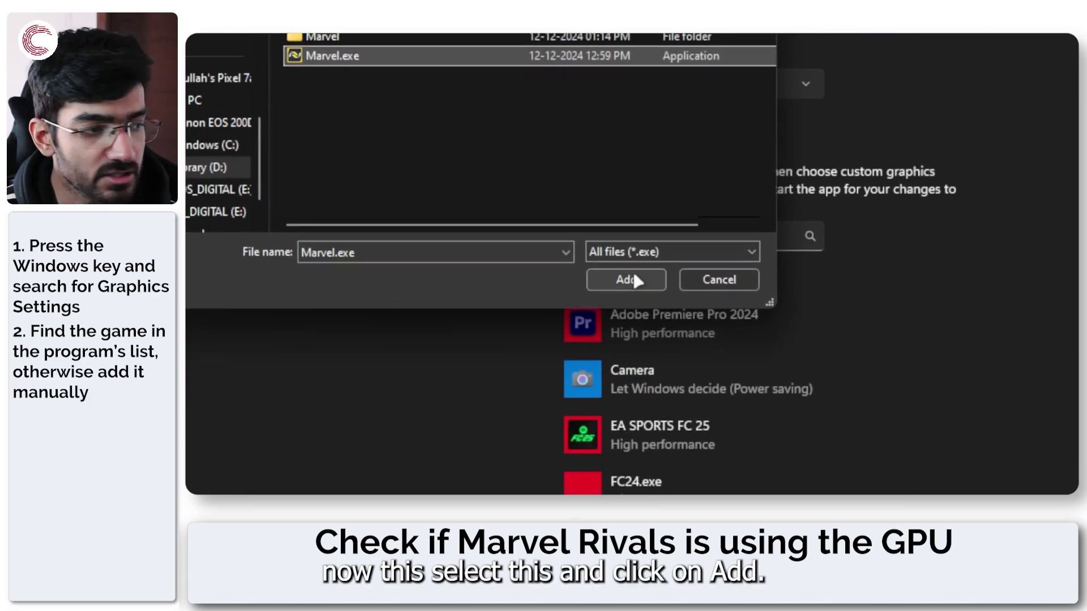
left_click(634, 275)
Open the graphics preference options for BootstrapPackagedGame, try High performance with the NVIDIA GeForce RTX 4060 Laptop GPU and leave without saving.
scroll(740, 335, "down", 2)
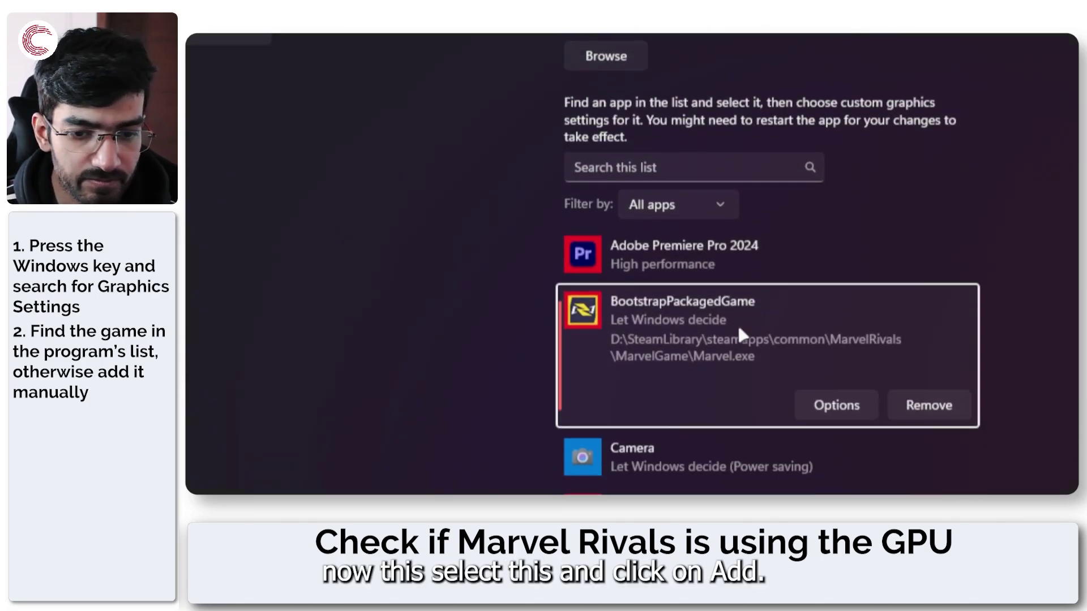
scroll(738, 329, "down", 3)
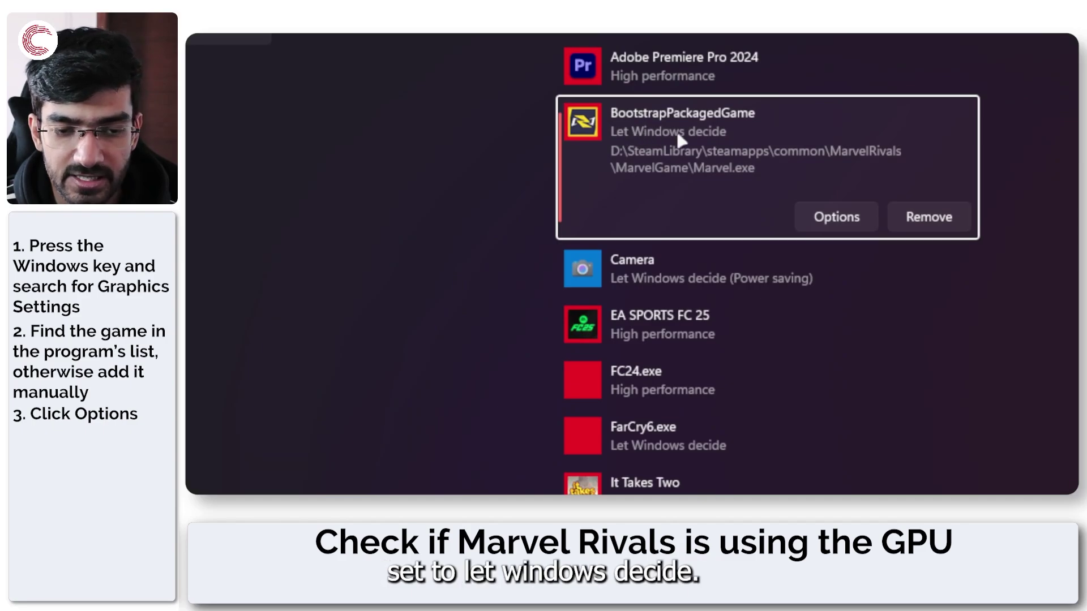
left_click(847, 226)
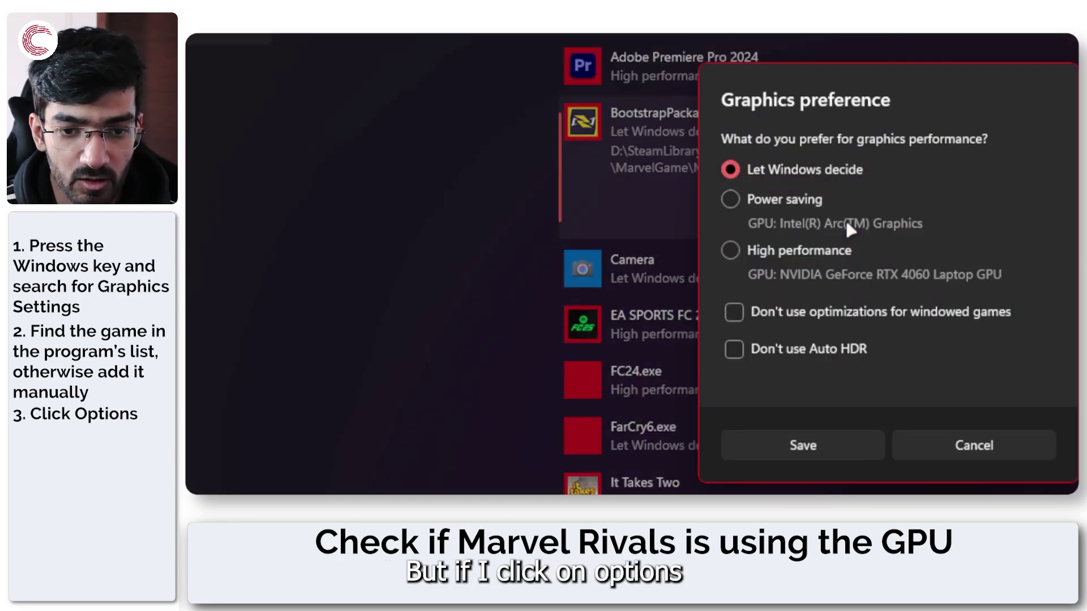
left_click(791, 261)
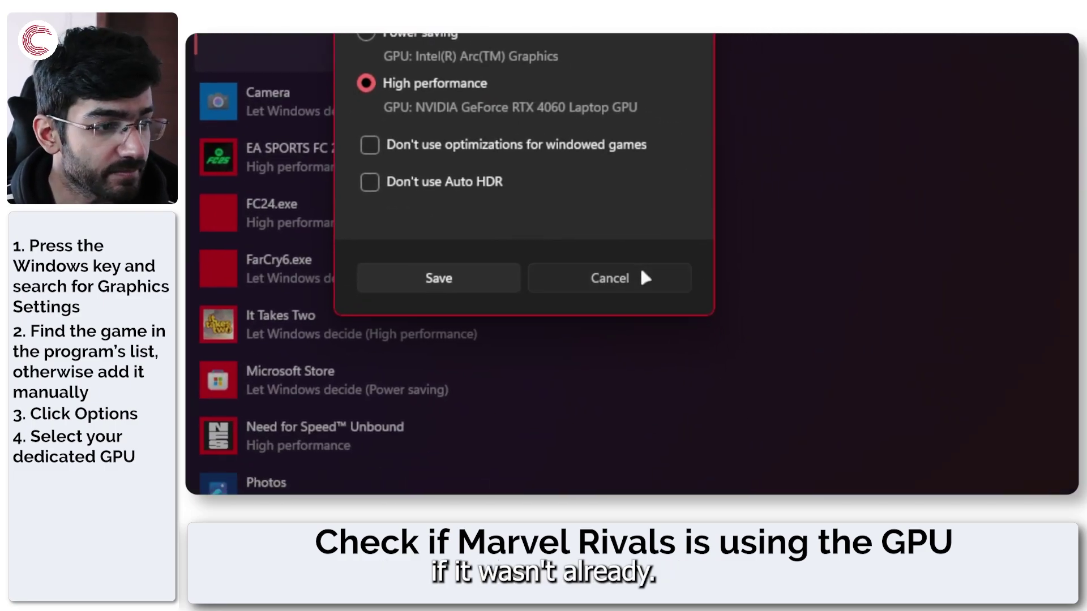
left_click(645, 278)
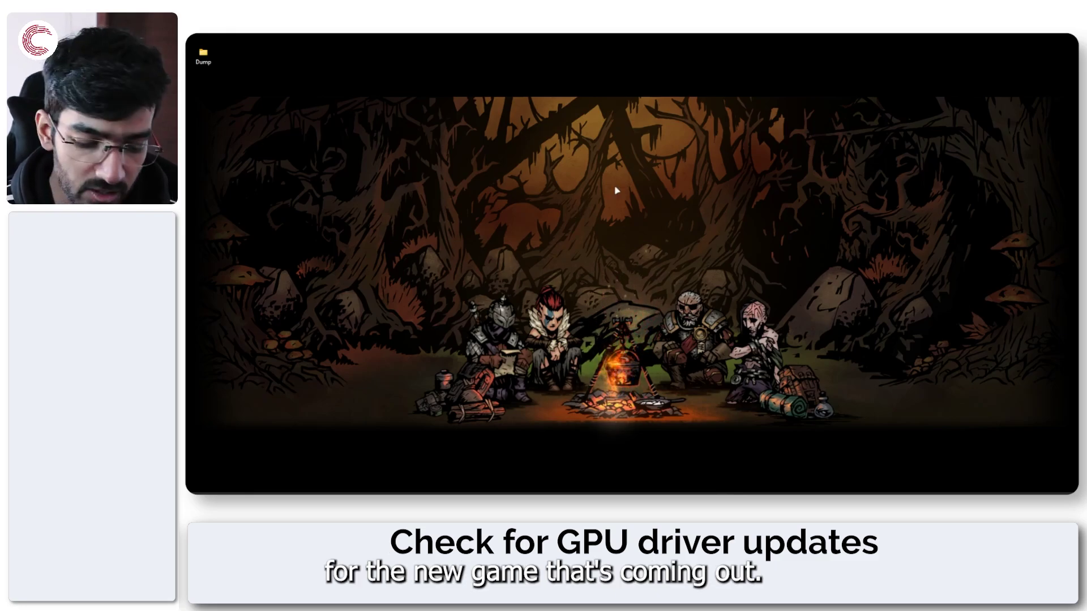
Search Windows for the NVIDIA app, launch it and go to its Drivers section.
key("super")
type("nvid")
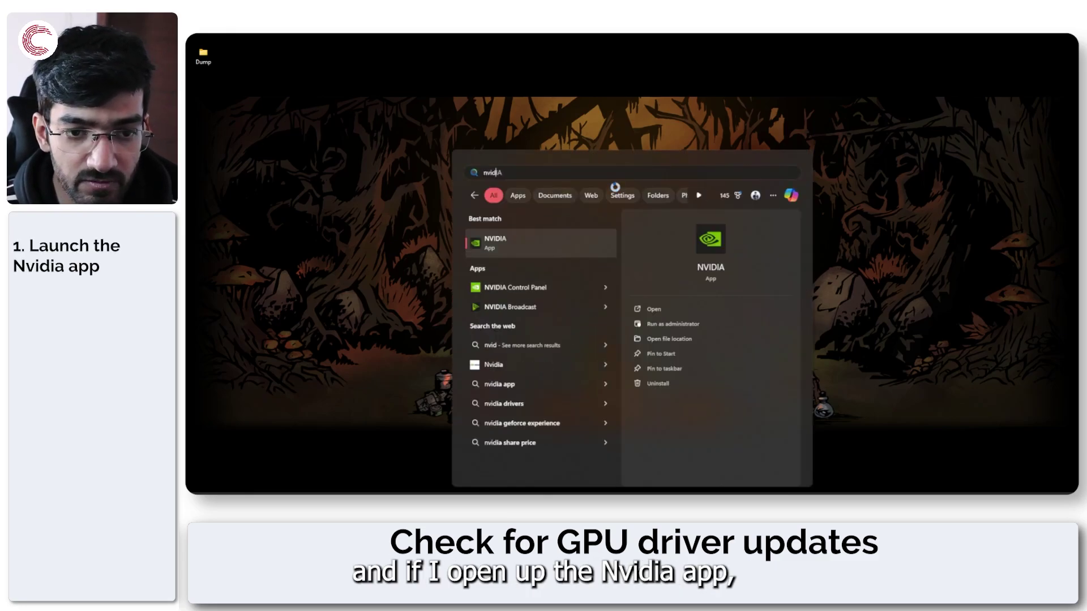
left_click(535, 238)
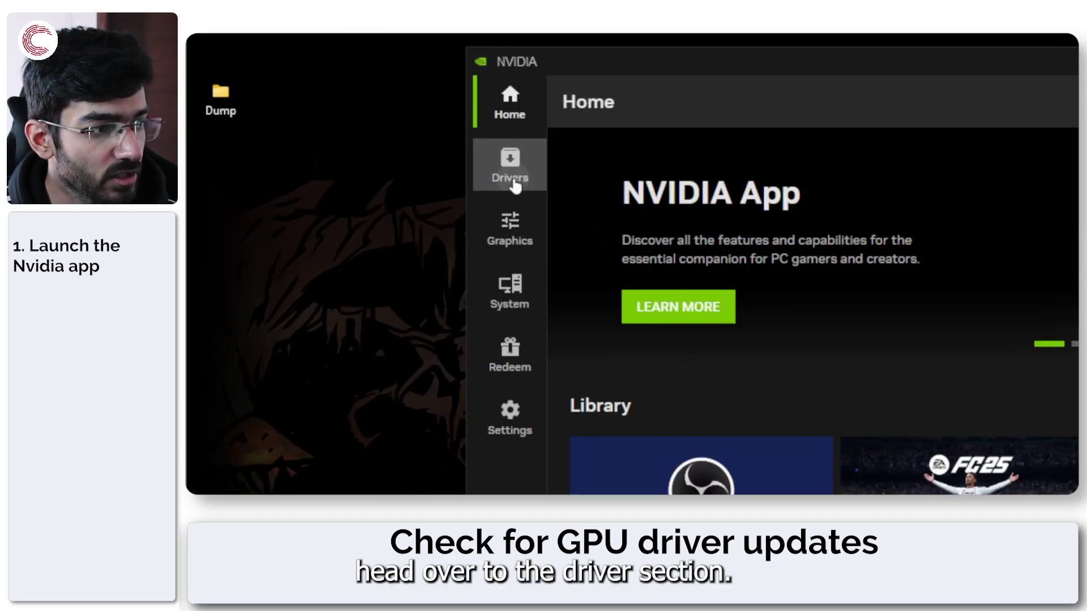
left_click(352, 95)
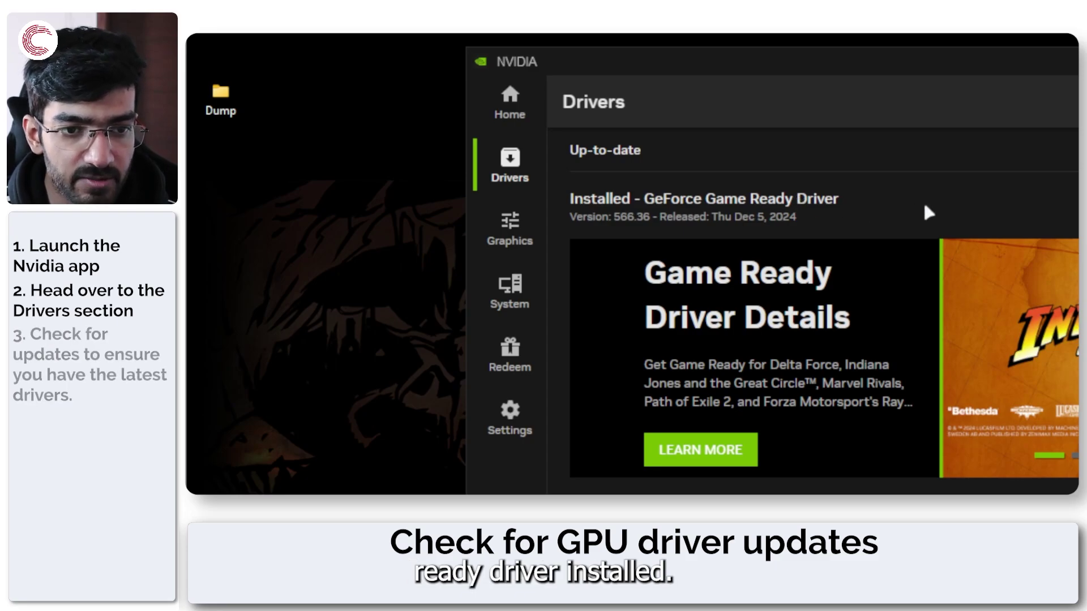
Review the installed Game Ready Driver's release notes for Marvel Rivals support and check for driver updates.
scroll(553, 373, "down", 5)
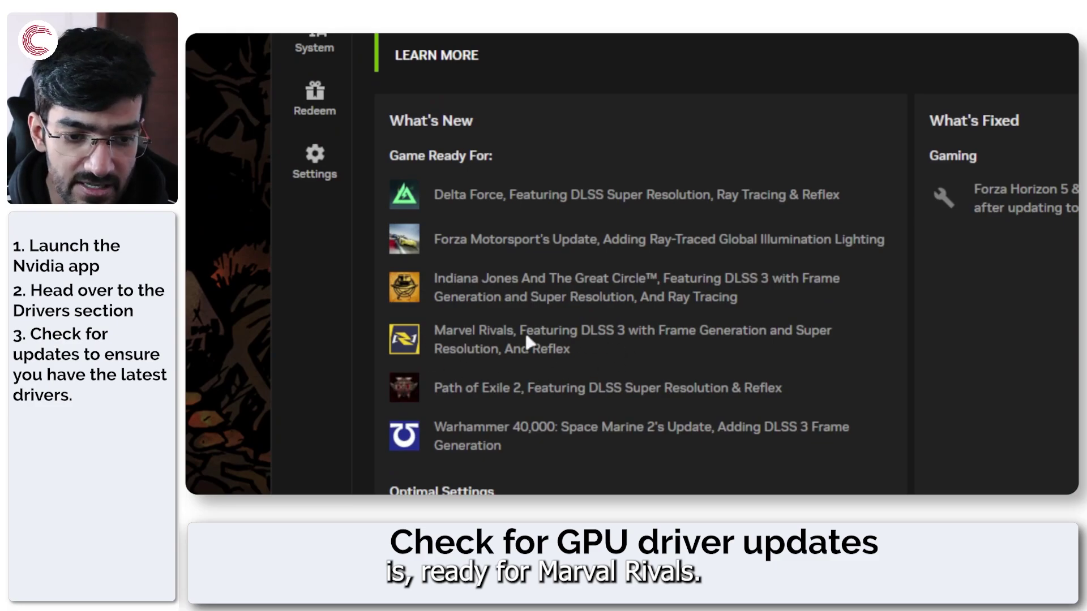
scroll(621, 157, "up", 5)
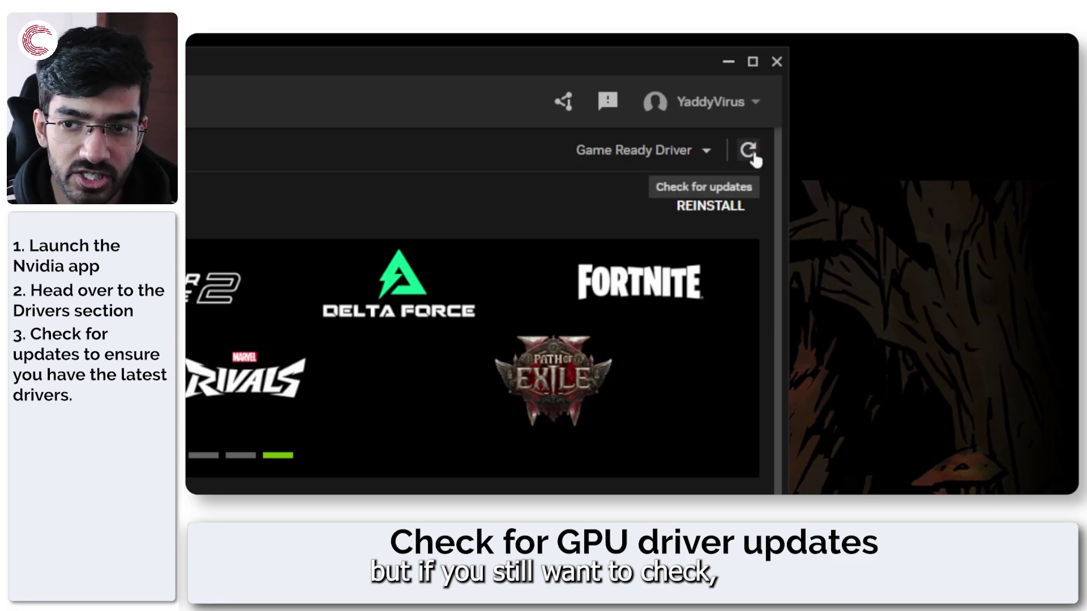
left_click(749, 151)
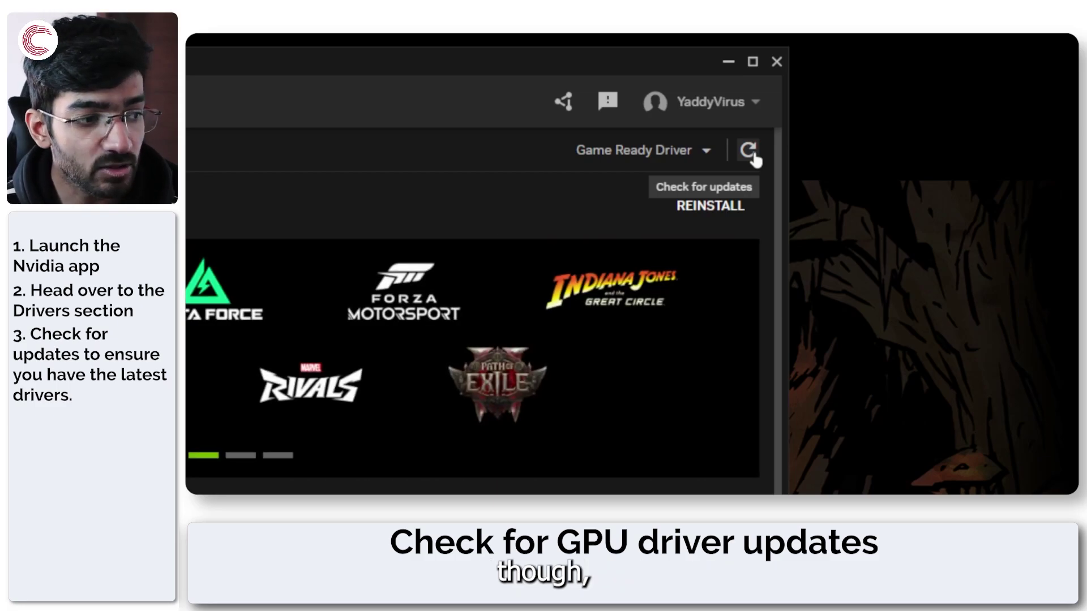
Choose Game Ready Driver rather than Studio Driver as the driver type and close the NVIDIA app.
left_click(661, 162)
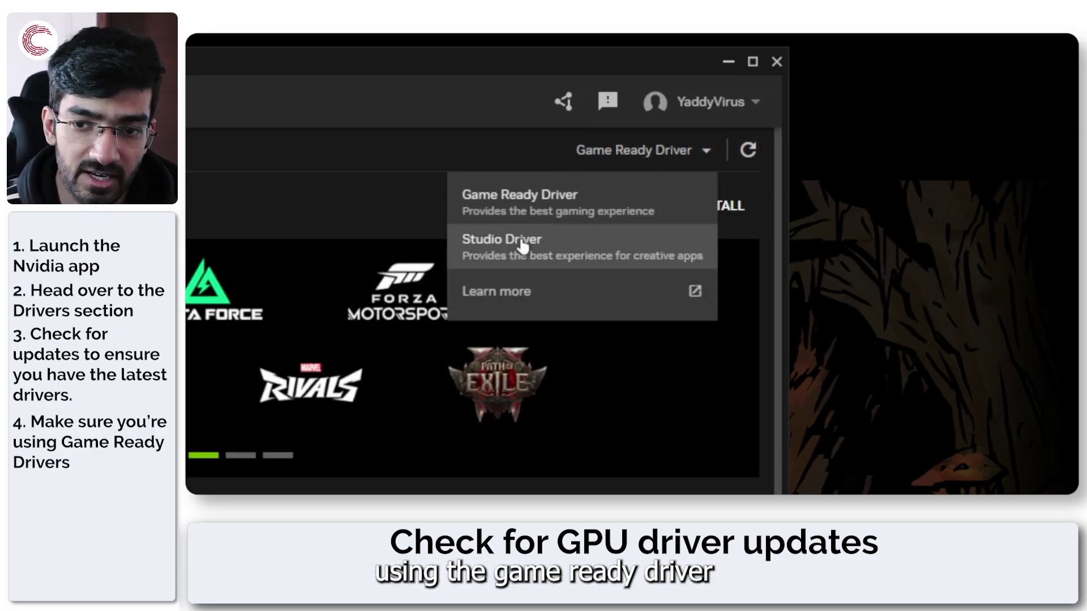
left_click(544, 204)
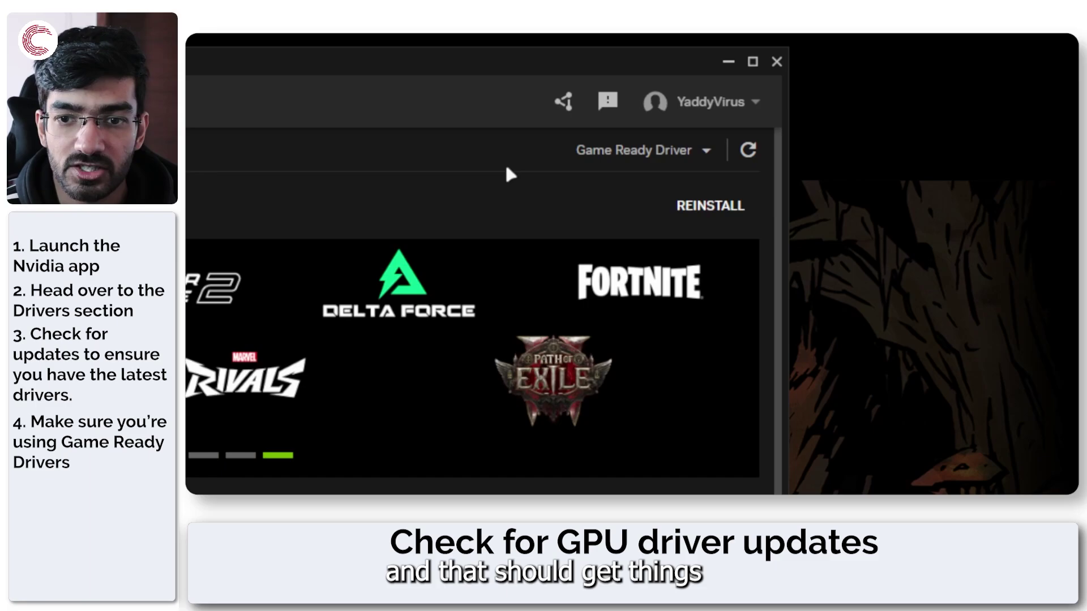
left_click(765, 60)
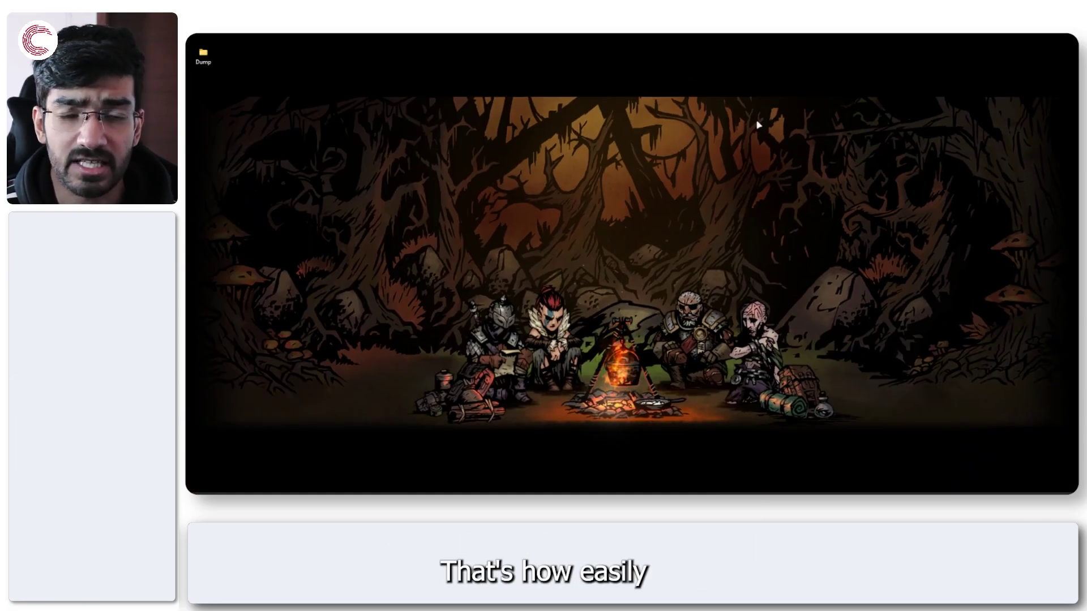